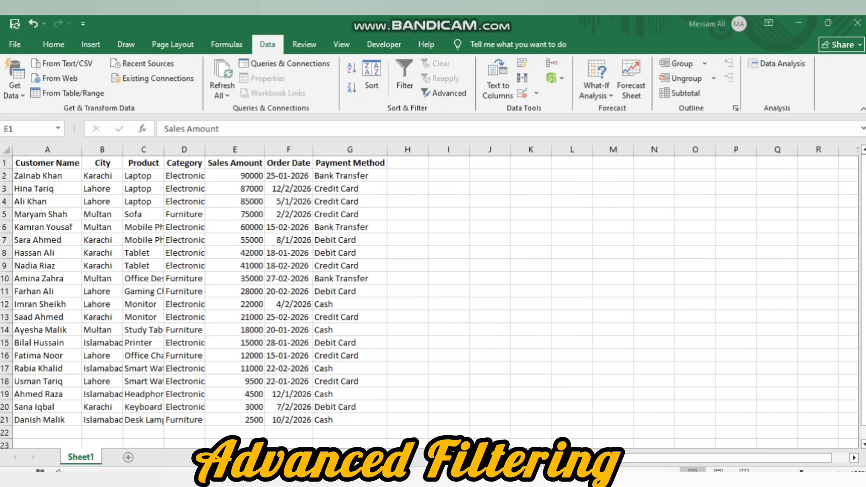
pyautogui.hotkey('ctrl', 'space')
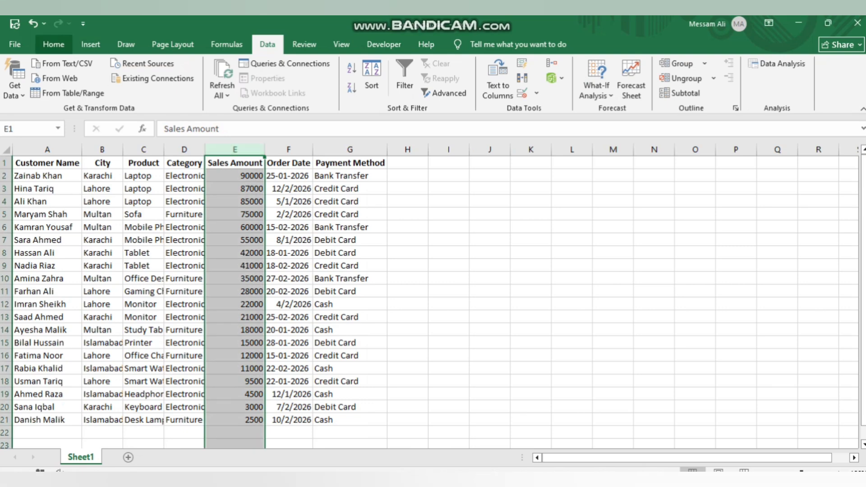
pyautogui.click(53, 44)
pyautogui.click(349, 253)
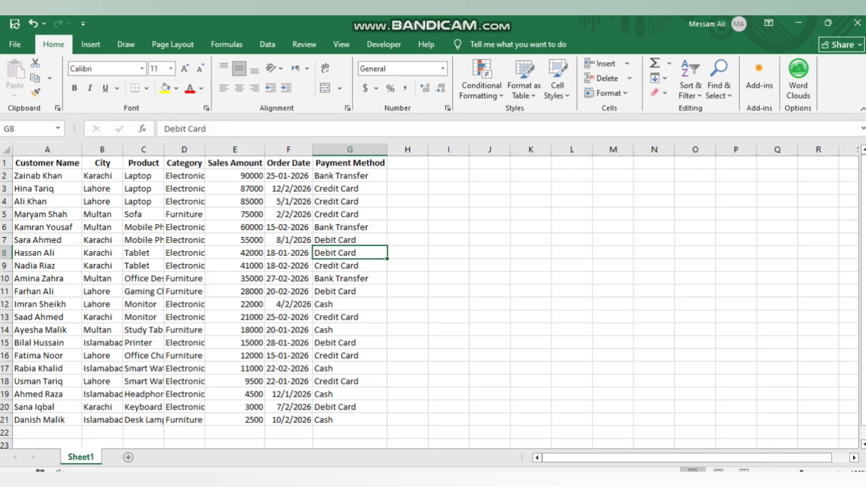
pyautogui.click(234, 150)
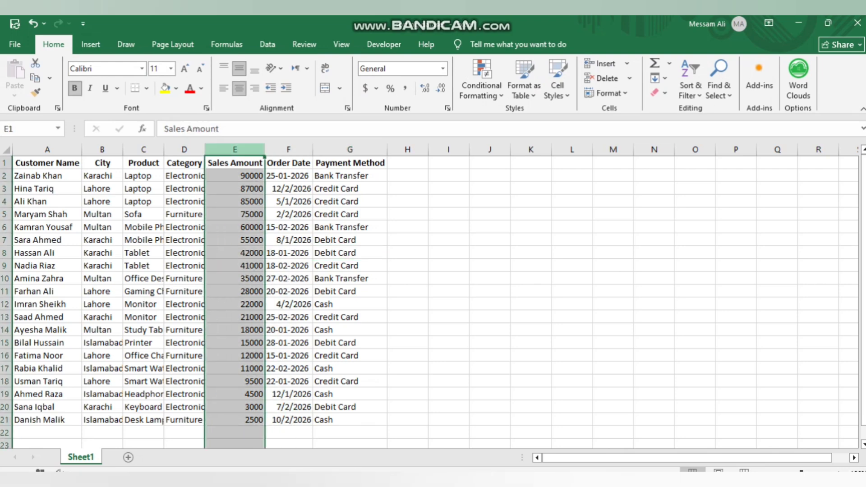
pyautogui.click(268, 45)
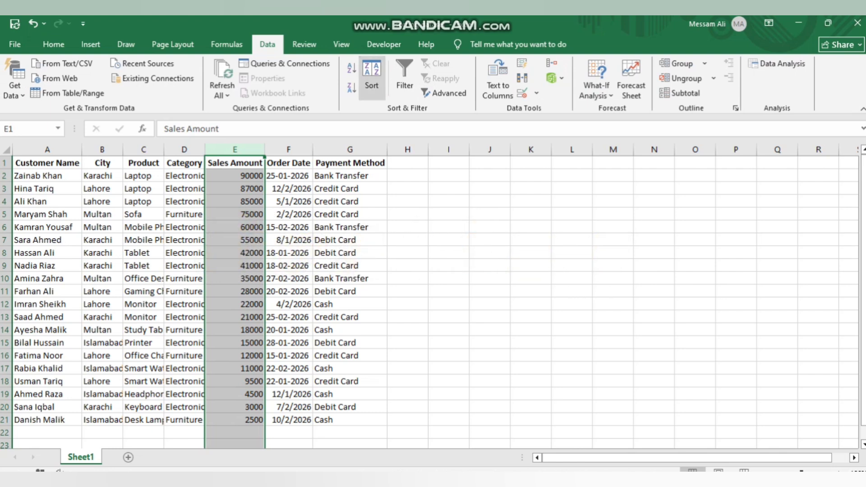
pyautogui.click(372, 79)
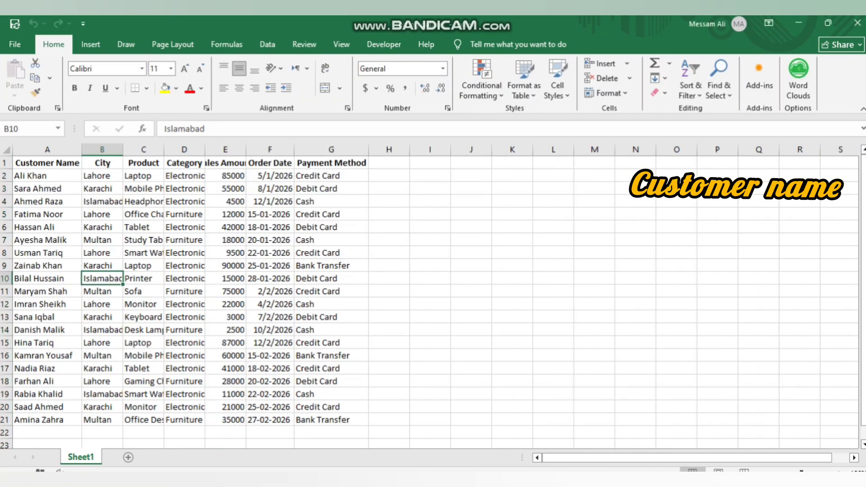
# Examine the table's column headers in row 1, from Customer Name through Payment Method.
pyautogui.click(47, 163)
pyautogui.click(102, 163)
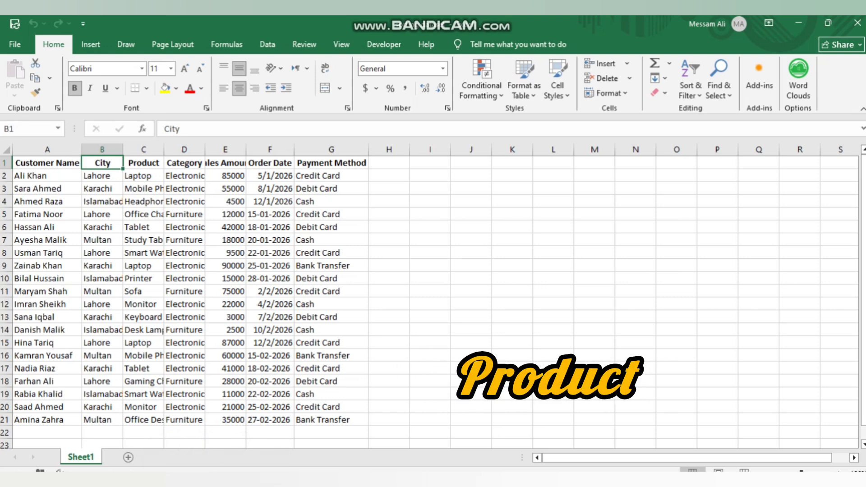
pyautogui.click(144, 163)
pyautogui.click(184, 162)
pyautogui.click(225, 163)
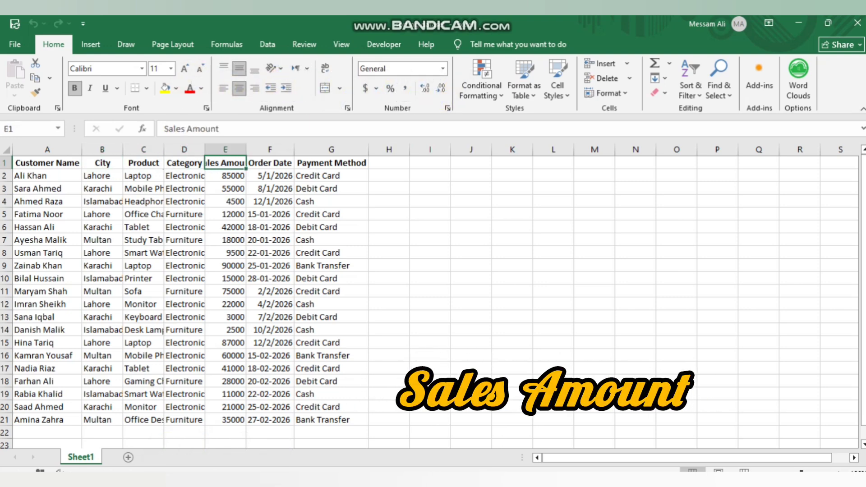
pyautogui.click(269, 163)
pyautogui.click(331, 163)
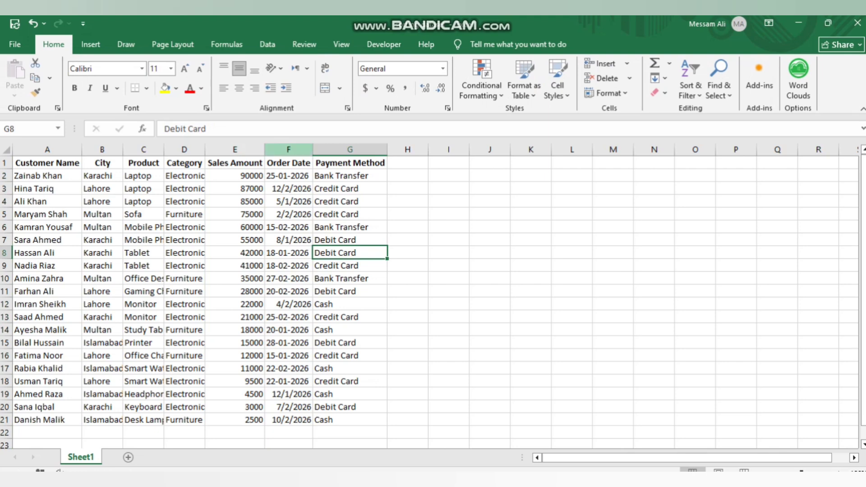
# Sort the whole table by the Sales Amount column from largest to smallest, expanding the selection to the adjacent data.
pyautogui.click(235, 149)
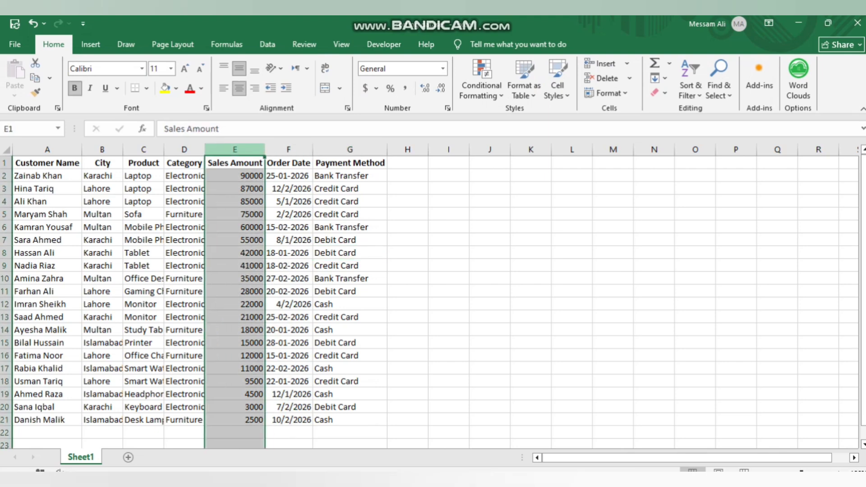
pyautogui.click(267, 44)
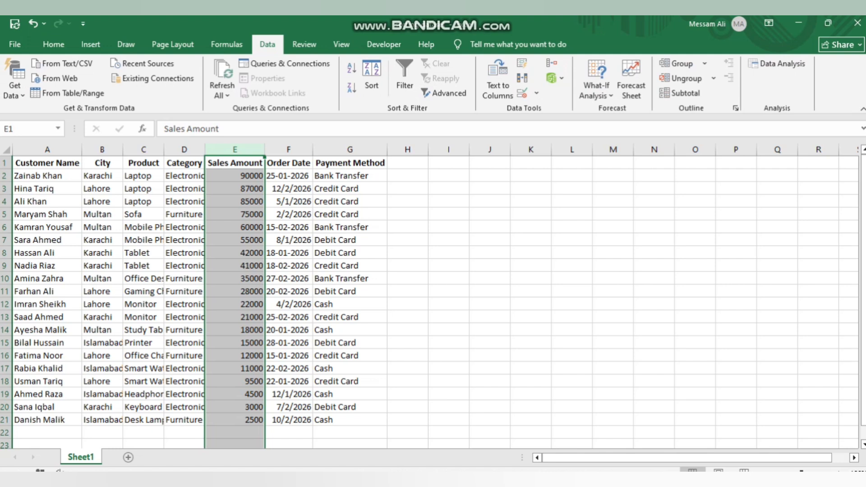
pyautogui.click(372, 79)
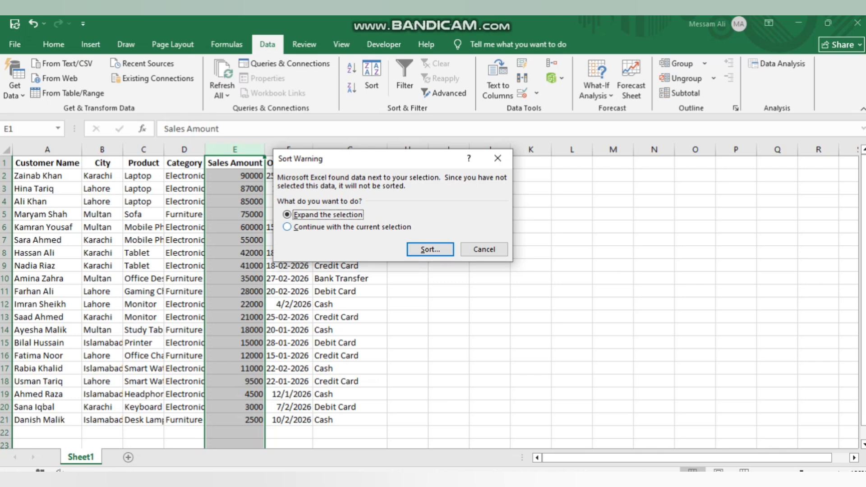
pyautogui.click(431, 250)
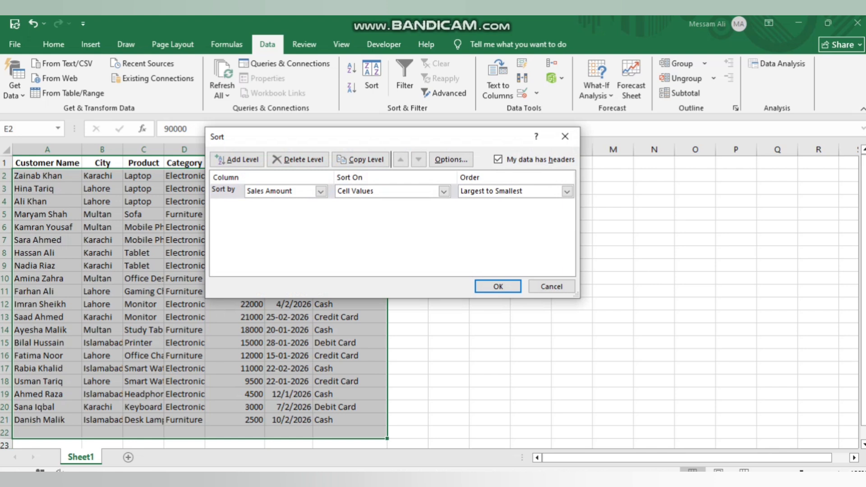
pyautogui.click(321, 191)
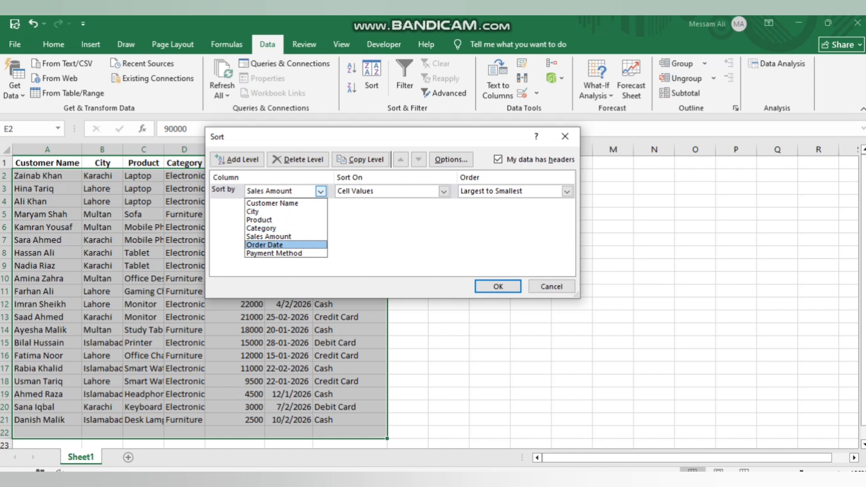
pyautogui.click(269, 237)
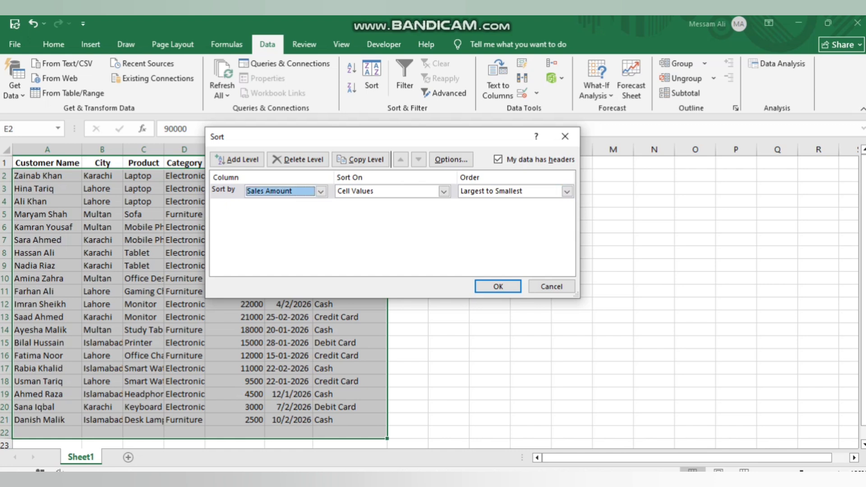
pyautogui.click(567, 191)
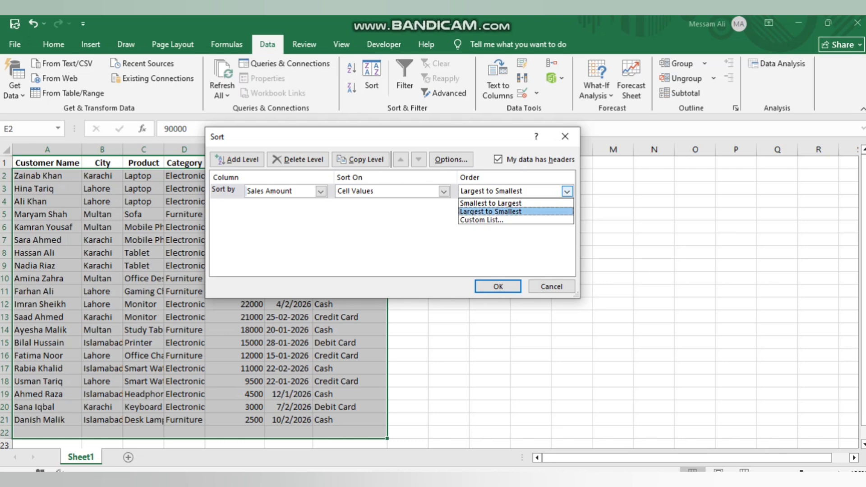
pyautogui.press('Return')
pyautogui.press('Return')
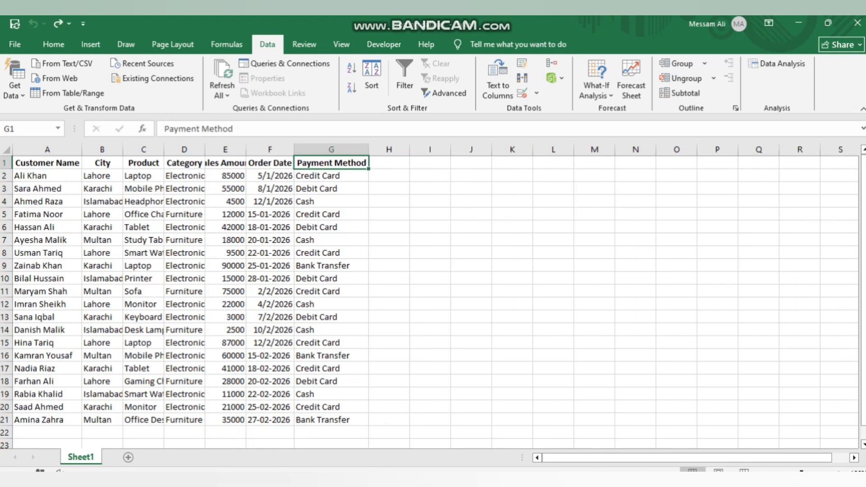
# Set up a custom sort of the table with City in A to Z order as the first level.
pyautogui.click(471, 266)
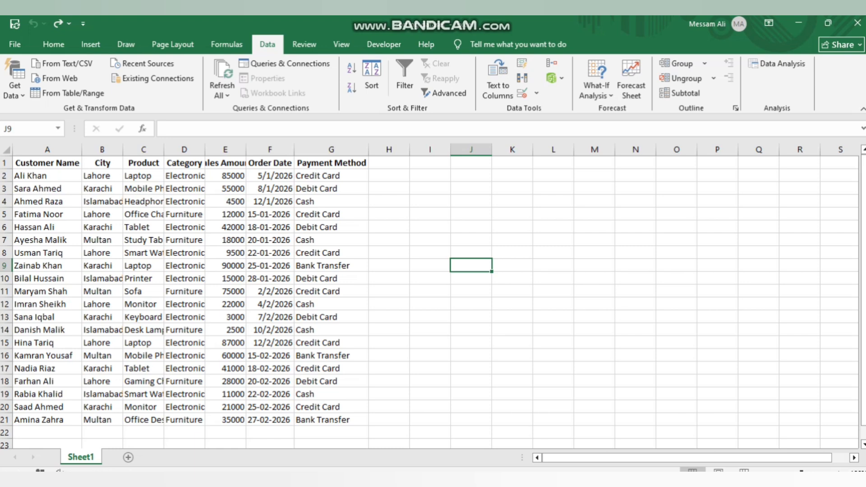
pyautogui.click(185, 253)
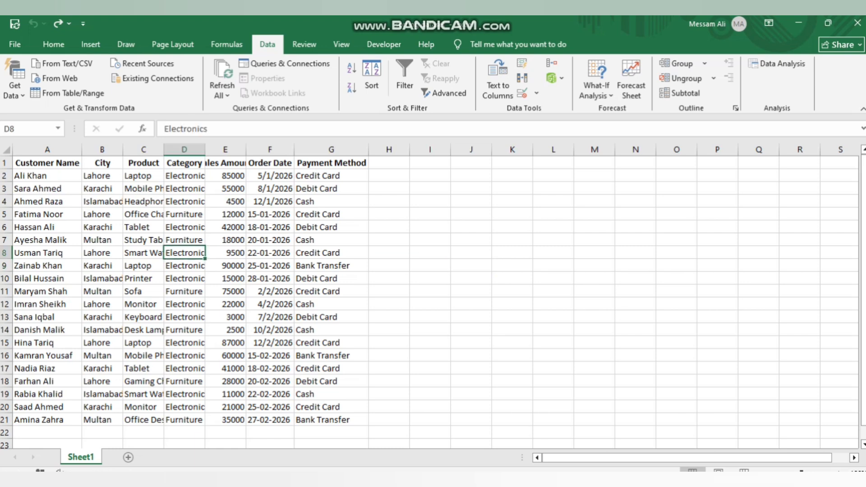
pyautogui.click(372, 79)
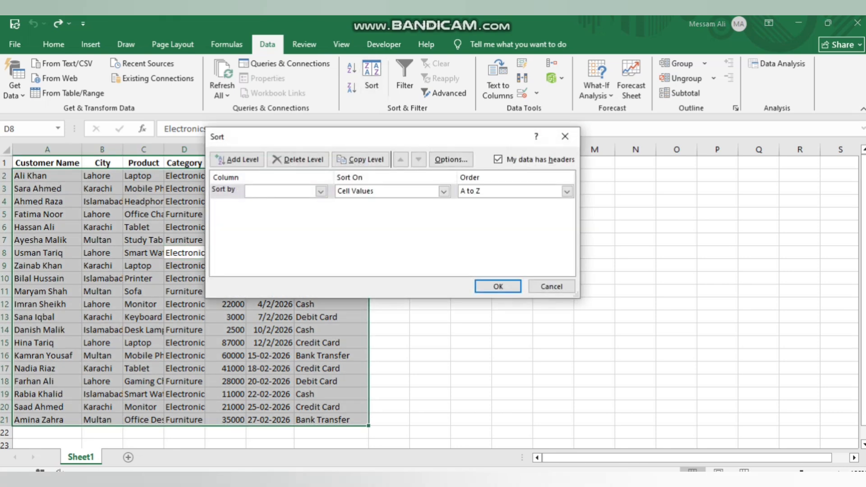
pyautogui.click(321, 191)
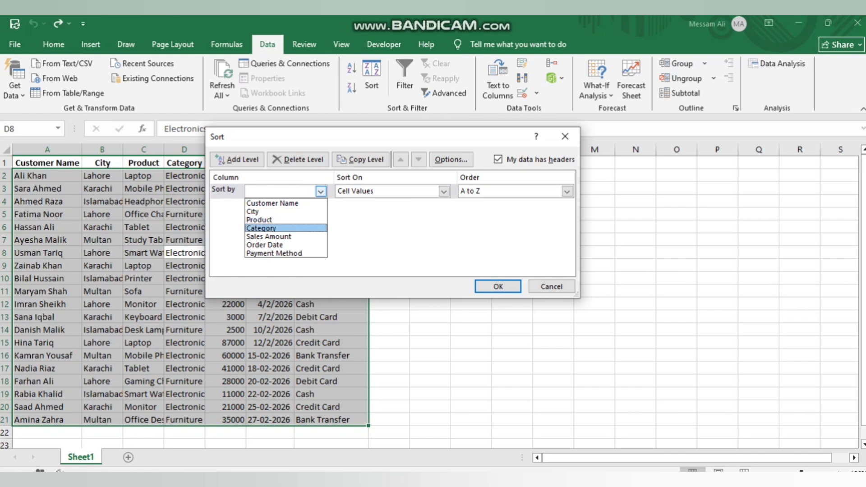
pyautogui.click(264, 211)
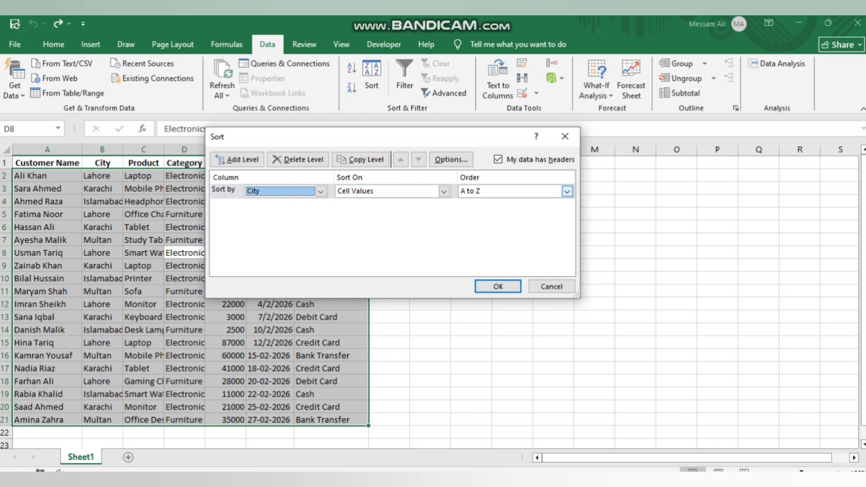
pyautogui.click(567, 191)
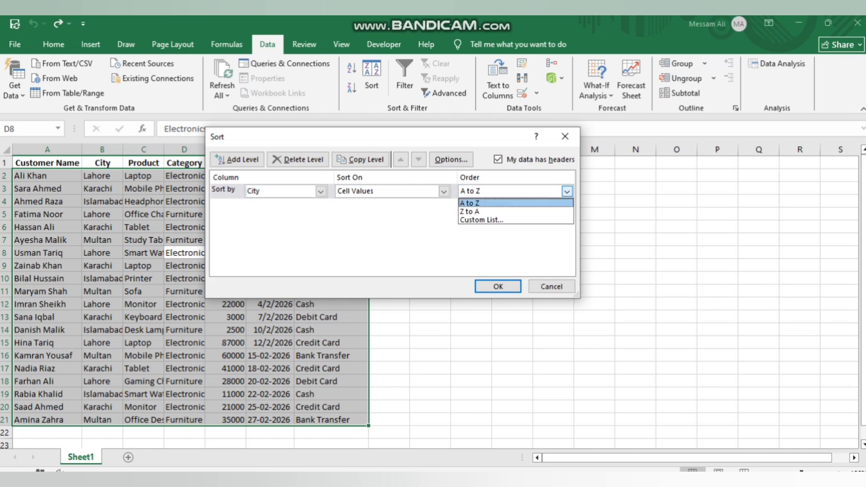
pyautogui.press('Return')
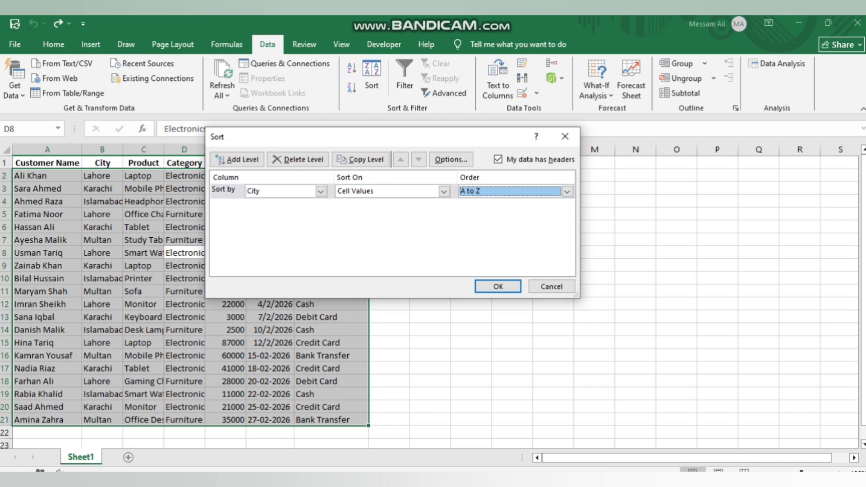
# Add Sales Amount as the second sort level, ordered largest to smallest, and apply the two-level sort.
pyautogui.click(236, 160)
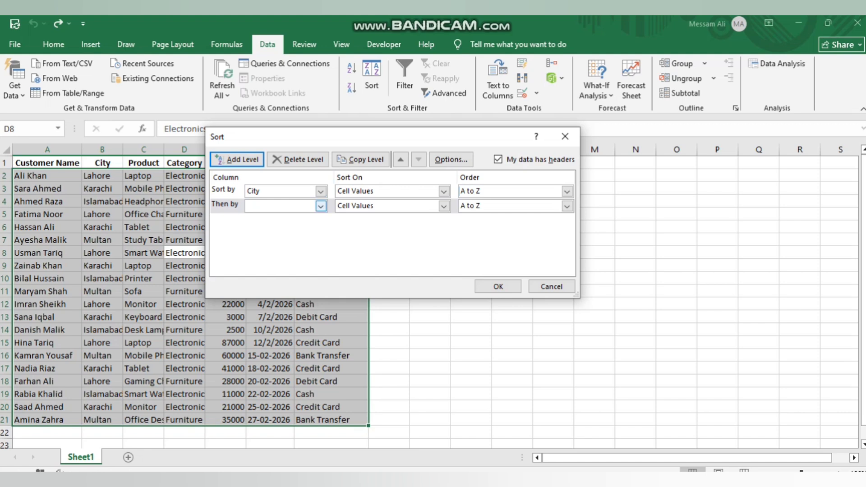
pyautogui.click(321, 206)
pyautogui.press('Down')
pyautogui.press('Down')
pyautogui.press('Down')
pyautogui.press('Down')
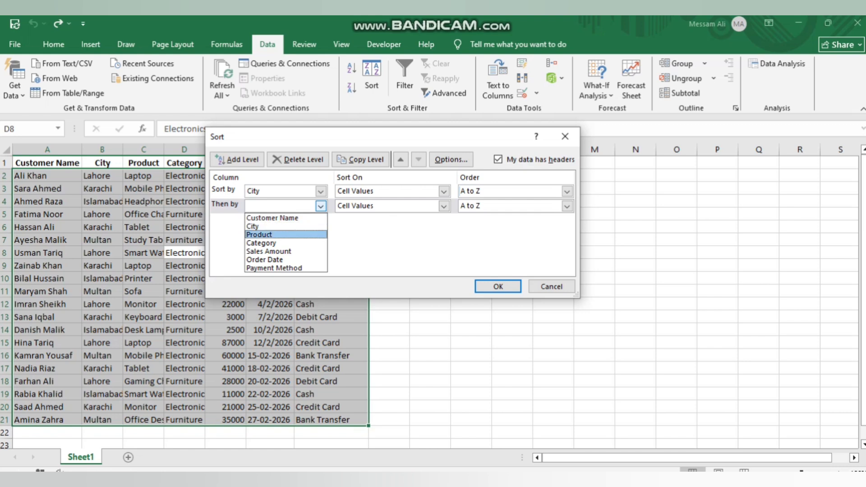
pyautogui.press('Return')
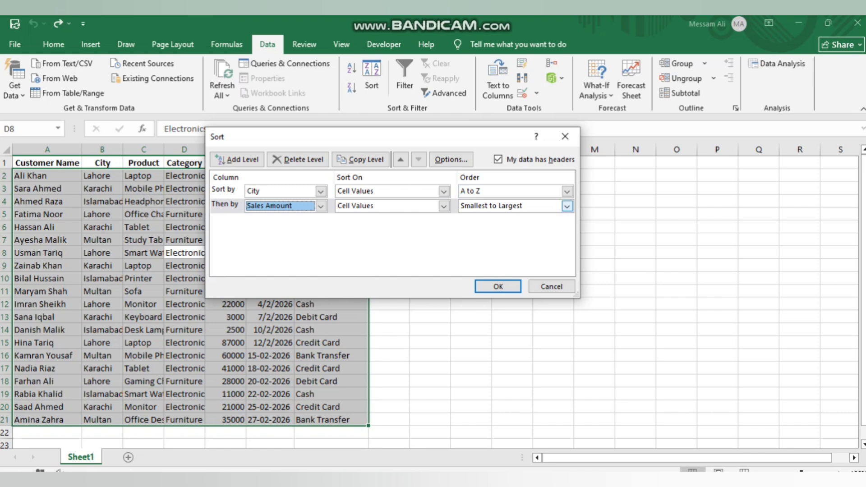
pyautogui.click(567, 206)
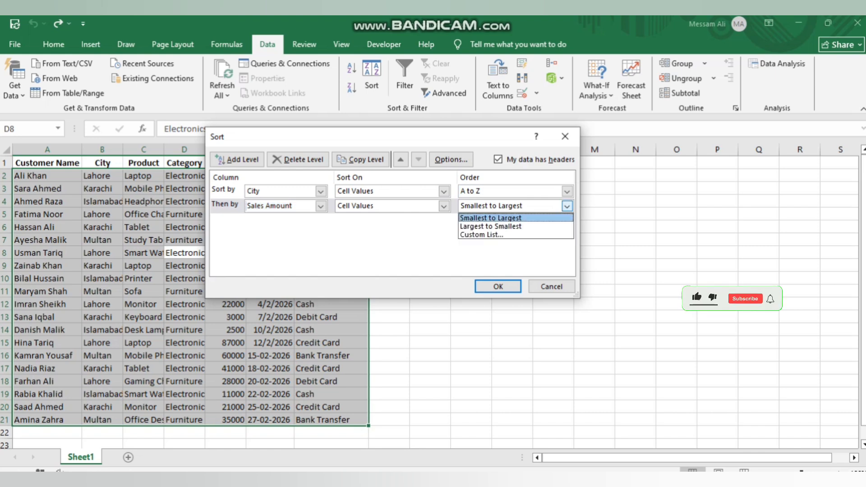
pyautogui.press('Down')
pyautogui.press('Return')
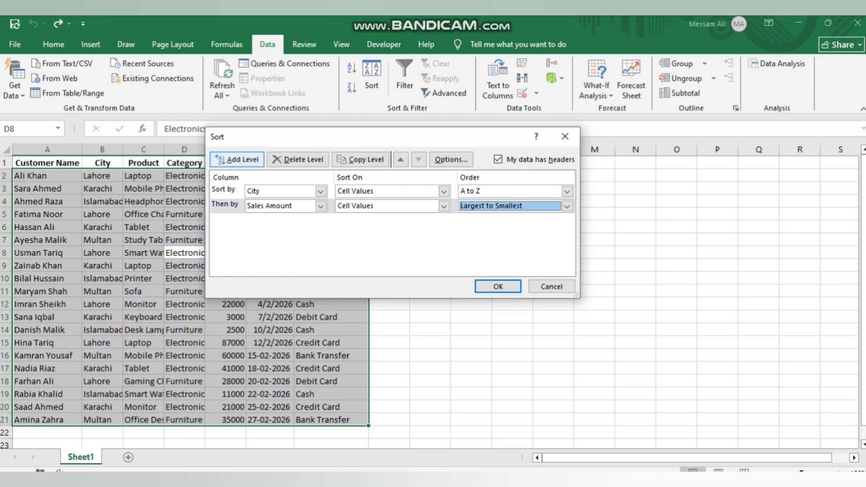
pyautogui.press('Return')
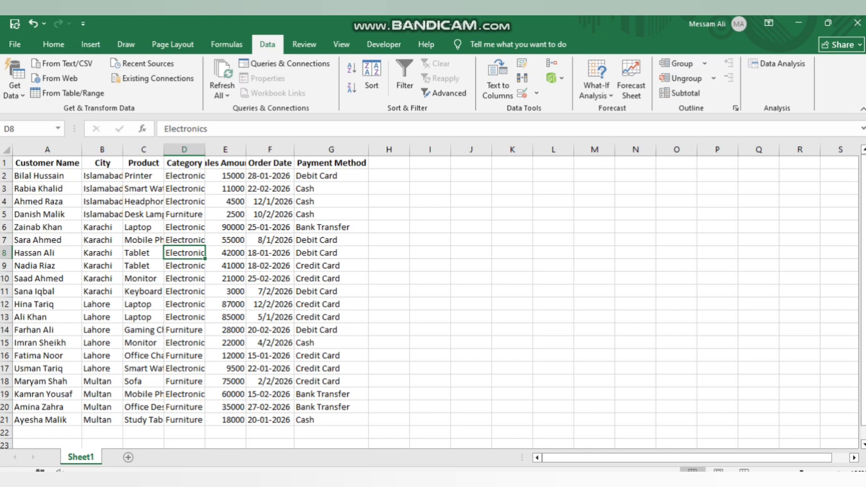
pyautogui.hotkey('ctrl', 'z')
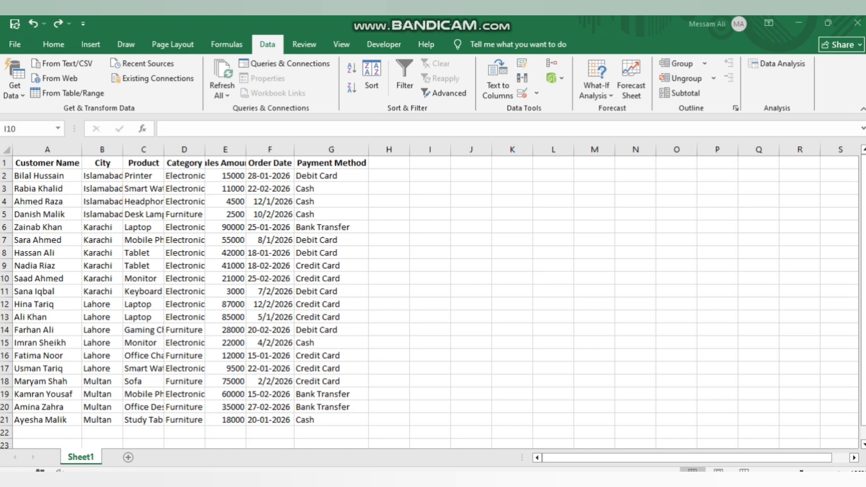
# Turn on filtering for the table and filter the City column to show only Karachi.
pyautogui.click(184, 291)
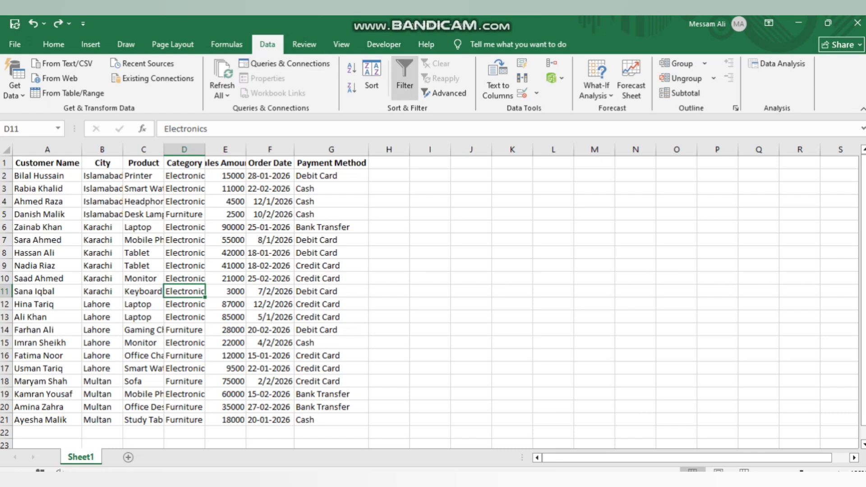
pyautogui.click(404, 79)
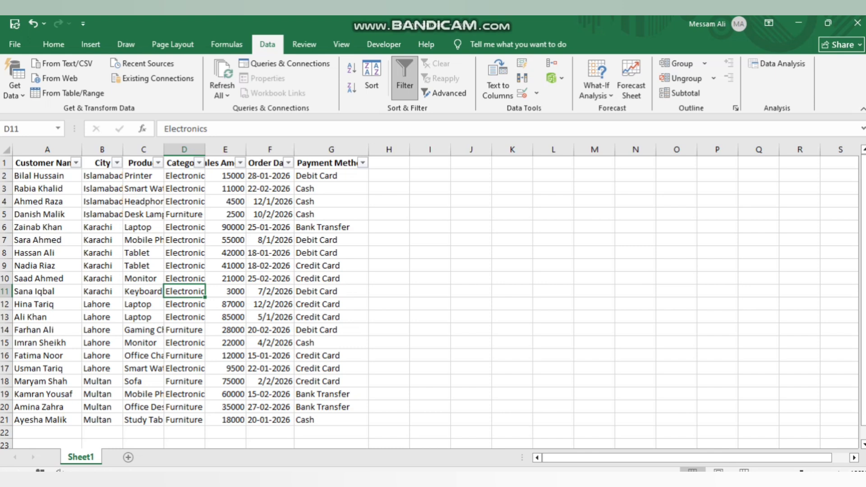
pyautogui.click(117, 162)
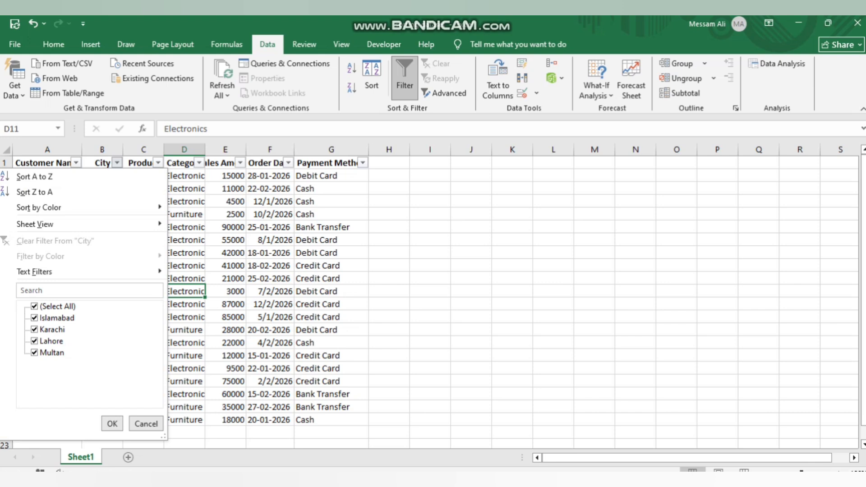
pyautogui.click(35, 306)
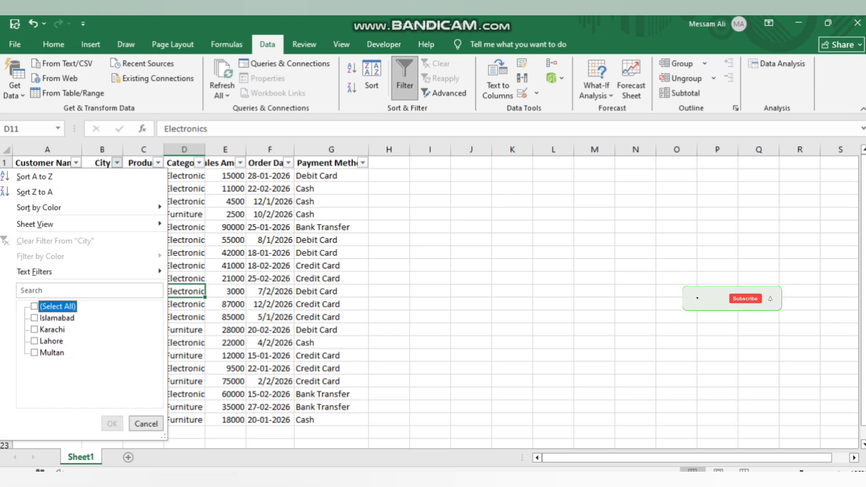
pyautogui.click(34, 329)
pyautogui.press('Return')
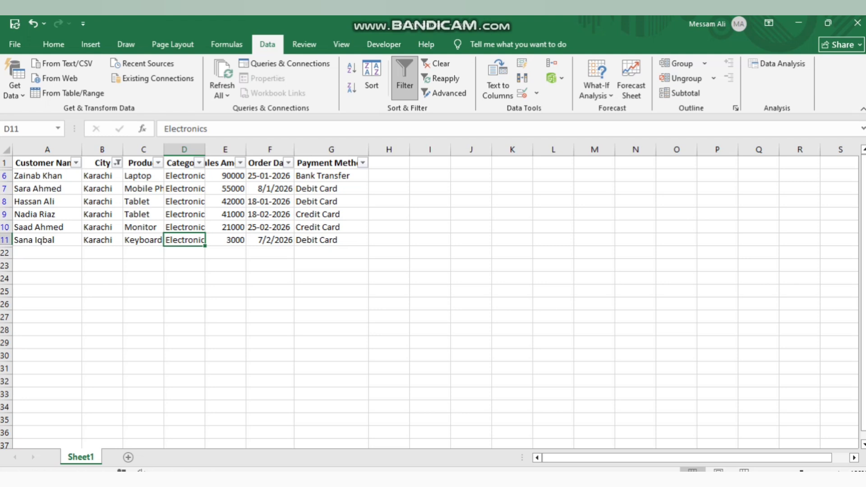
# Filter the Product column of the Karachi records to show only Laptop.
pyautogui.click(158, 163)
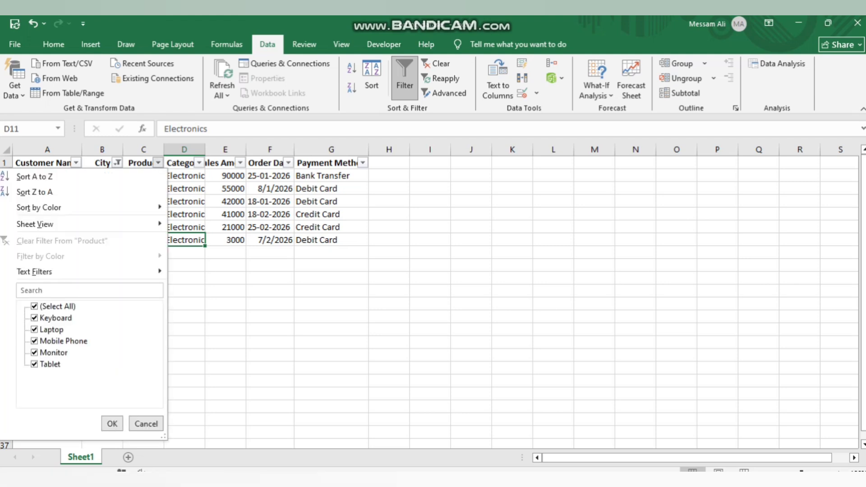
pyautogui.click(34, 306)
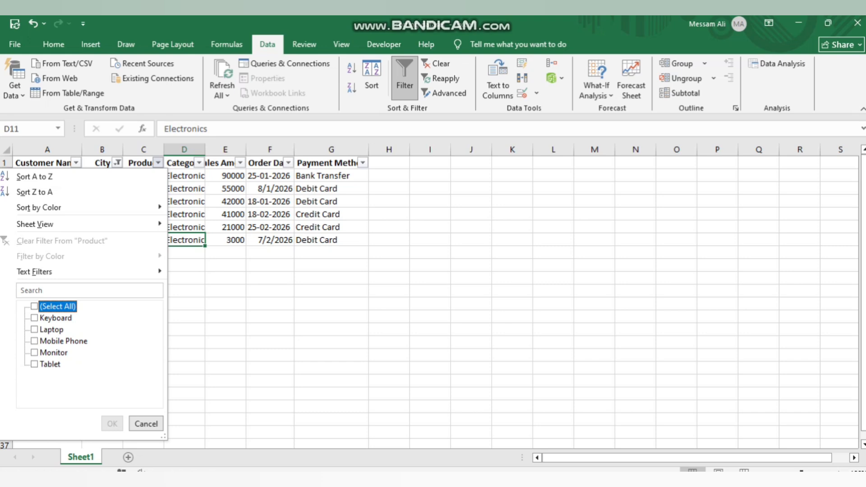
pyautogui.click(34, 330)
pyautogui.click(112, 424)
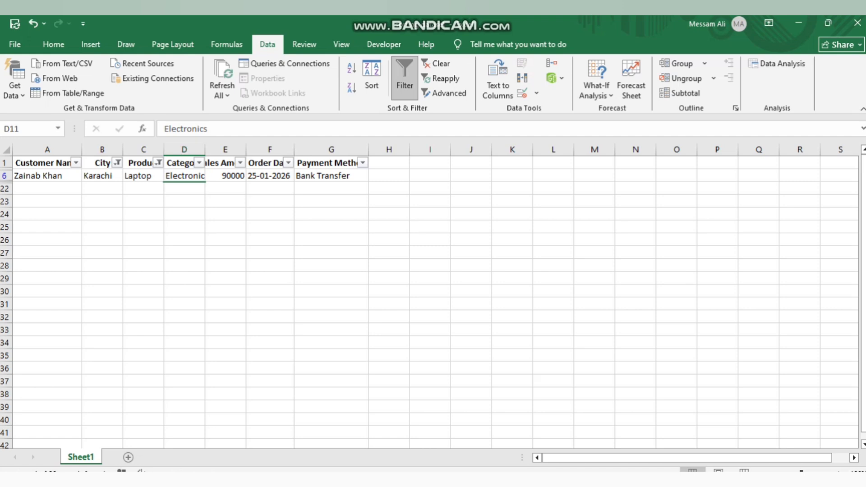
# Undo the Product and City filters to bring back all records, keeping filtering turned on for the table.
pyautogui.hotkey('ctrl', 'z')
pyautogui.hotkey('ctrl', 'z')
pyautogui.hotkey('ctrl', 'z')
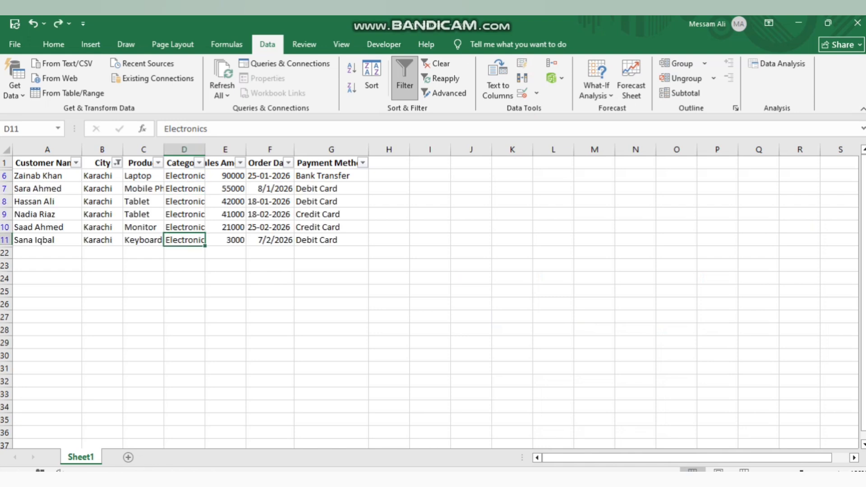
pyautogui.hotkey('ctrl', 'y')
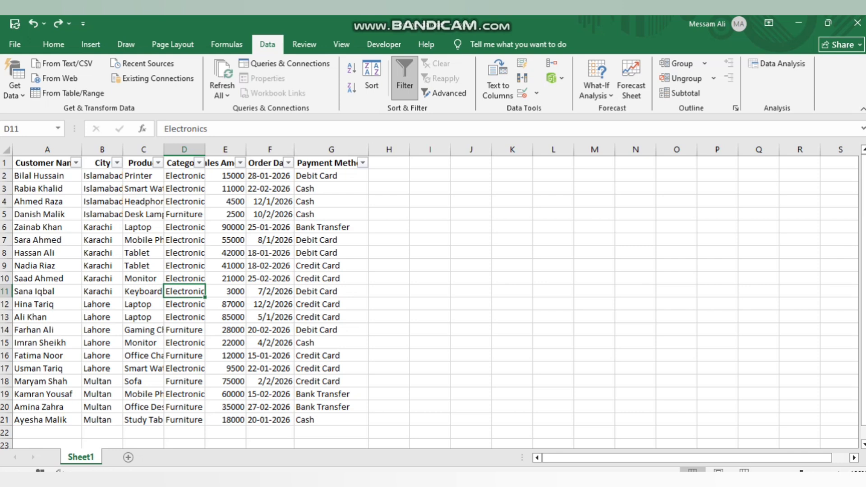
# Examine the number filter conditions offered for the Sales Amount column, from Equals to Top 10.
pyautogui.click(240, 162)
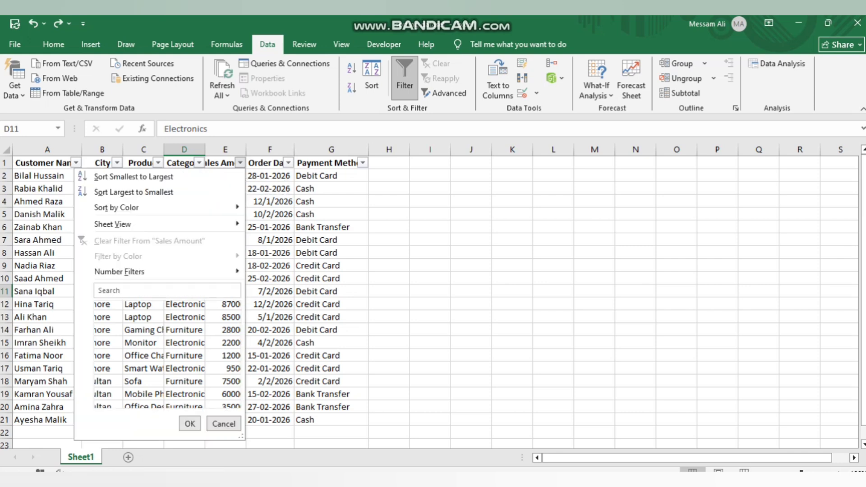
pyautogui.press('Up')
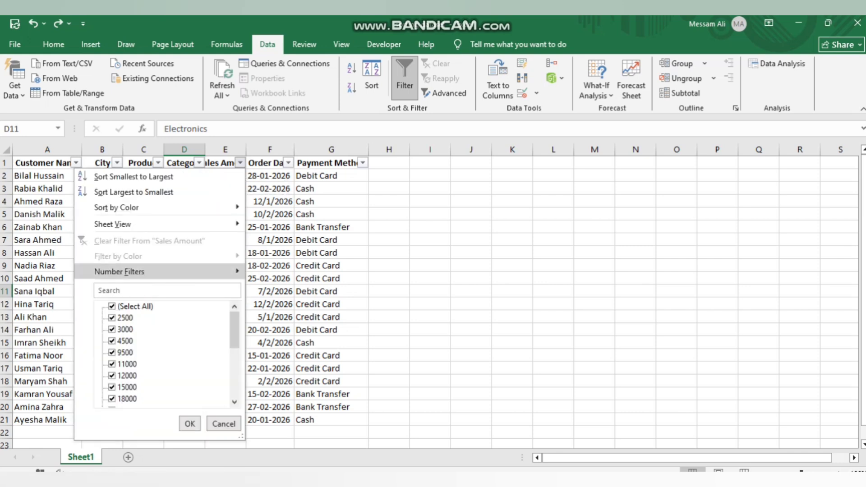
pyautogui.press('Down')
pyautogui.press('Up')
pyautogui.press('Right')
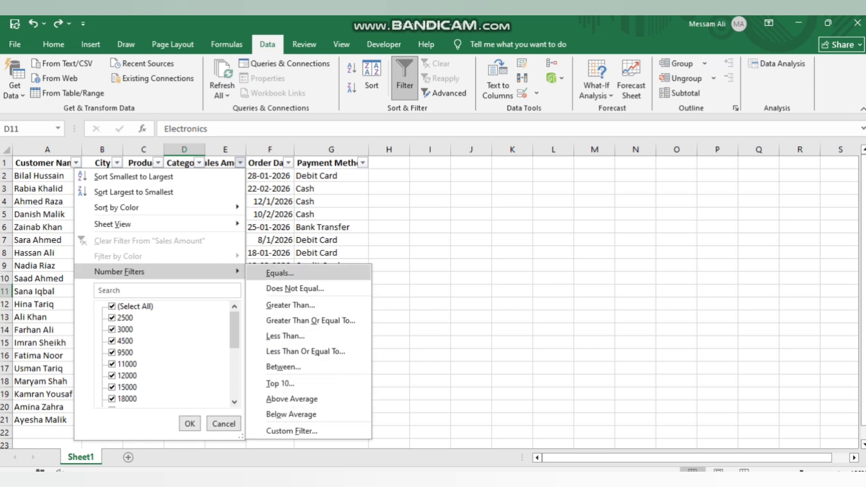
pyautogui.press('Down')
pyautogui.press('Down')
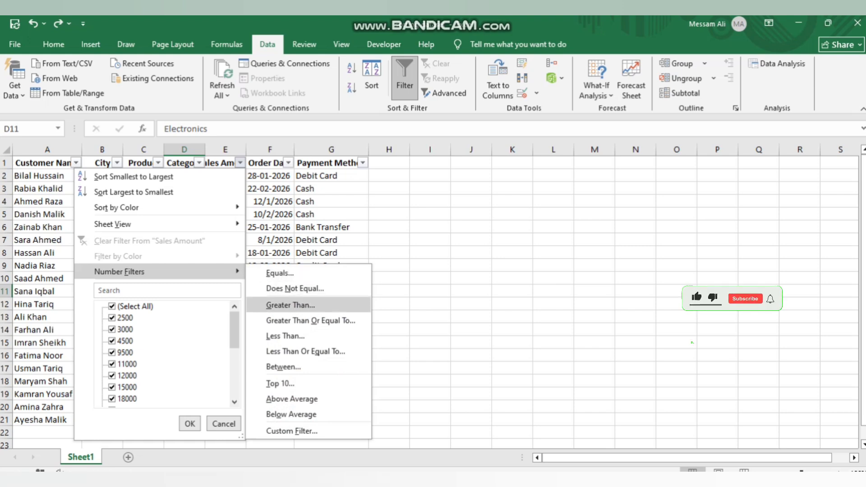
pyautogui.press('Down')
pyautogui.press('Down')
pyautogui.press('Down')
pyautogui.press('Down')
pyautogui.press('Down')
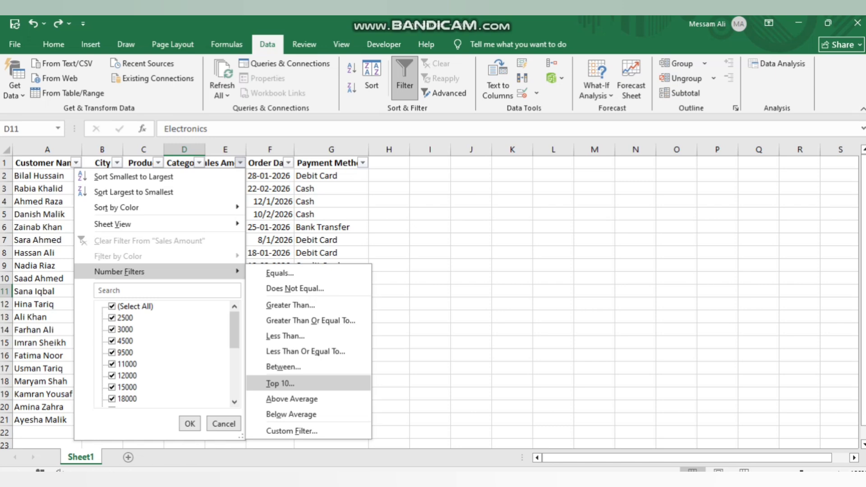
# Apply a Greater Than number filter to the Sales Amount column with 5000 as the threshold.
pyautogui.press('Up')
pyautogui.press('Up')
pyautogui.press('Up')
pyautogui.press('Up')
pyautogui.press('Up')
pyautogui.press('Return')
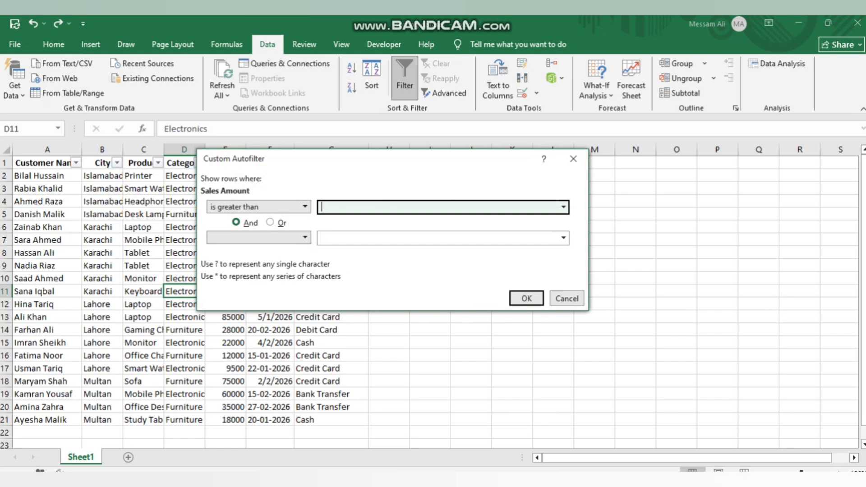
pyautogui.write('5000')
pyautogui.press('Return')
pyautogui.write('5000')
pyautogui.press('Return')
pyautogui.write('5000')
pyautogui.click(526, 299)
pyautogui.write('5000')
pyautogui.press('Return')
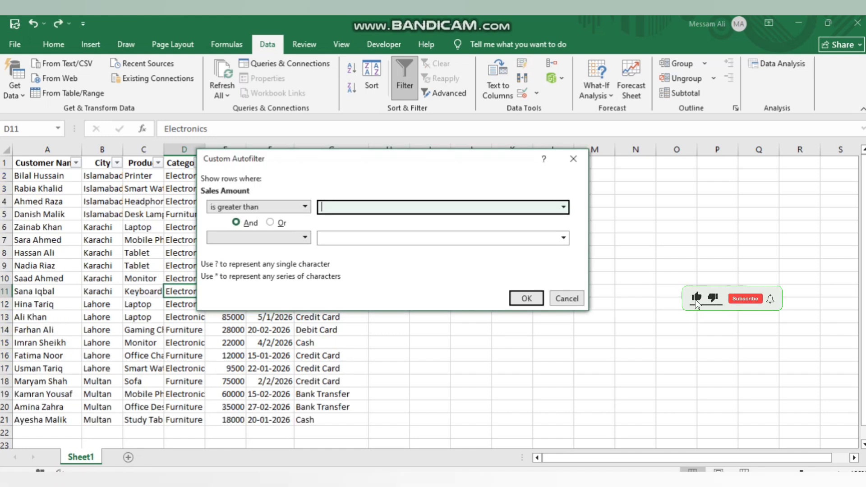
pyautogui.write('5000')
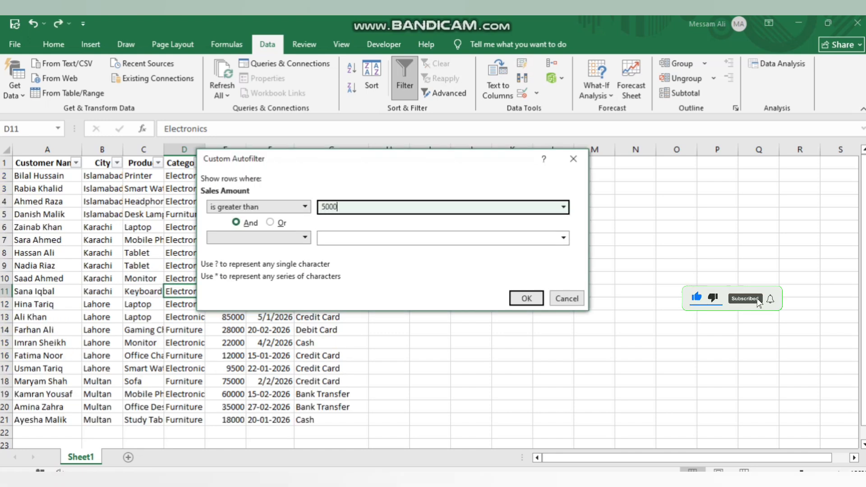
pyautogui.click(526, 298)
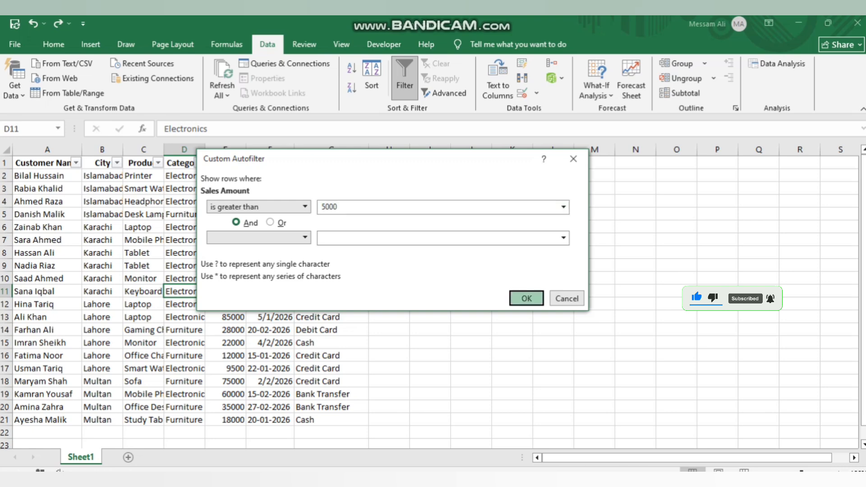